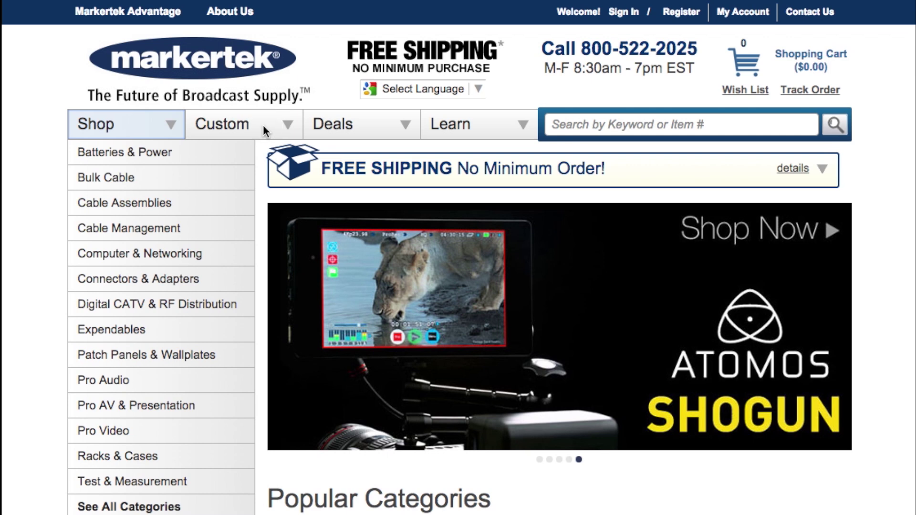
# Go to the iPanelCAD Custom Panel Design App page from Markertek's Custom menu
pyautogui.moveTo(271, 132)
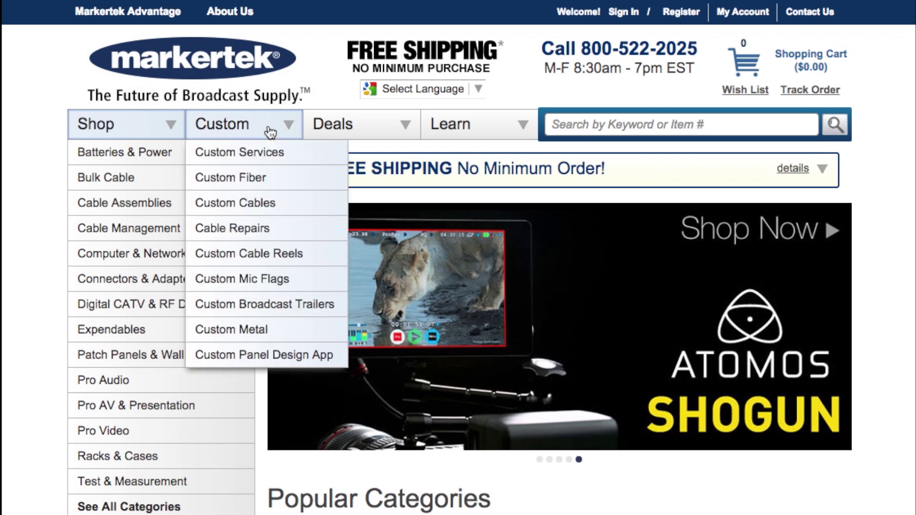
pyautogui.click(290, 360)
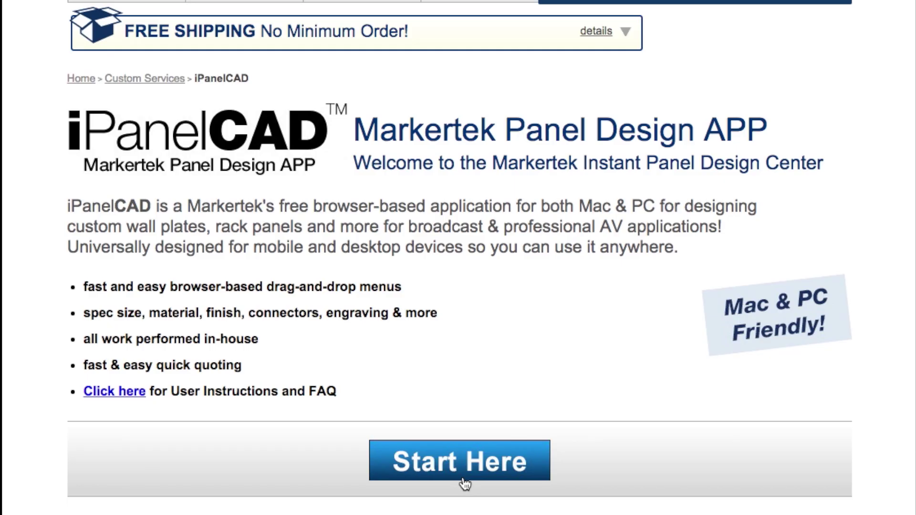
# Launch the app and register with a name, e-mail address and matching password
pyautogui.click(465, 482)
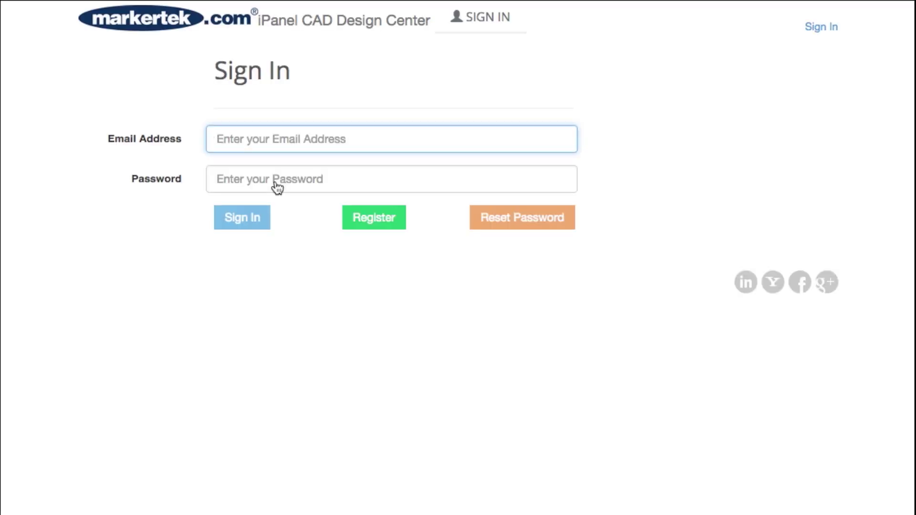
pyautogui.click(374, 221)
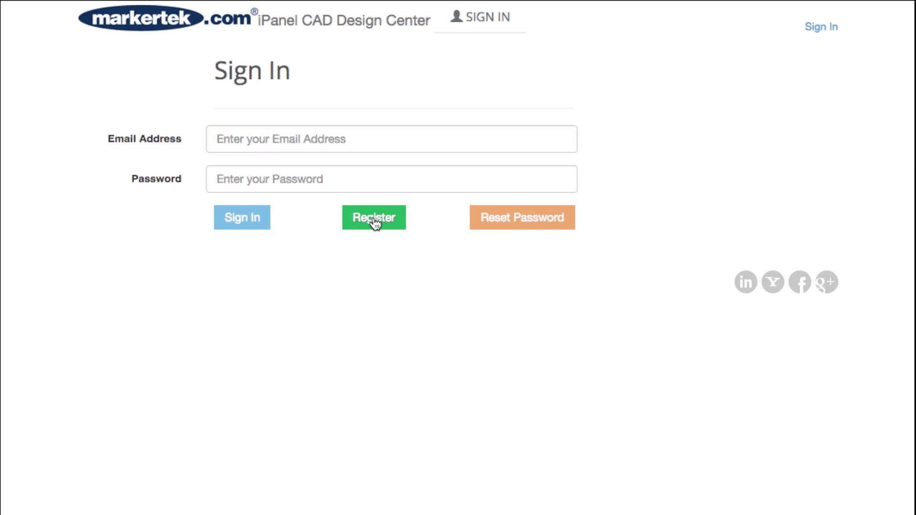
pyautogui.write('Webmaster')
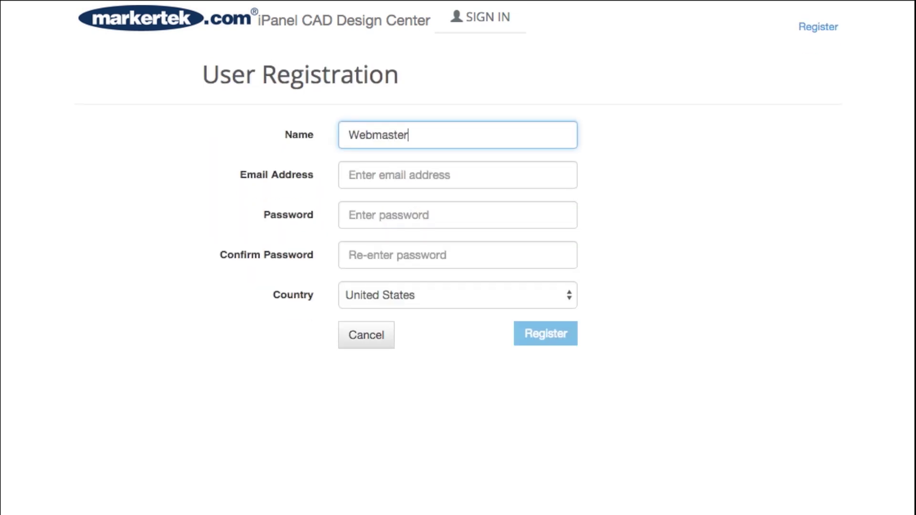
pyautogui.press('Tab')
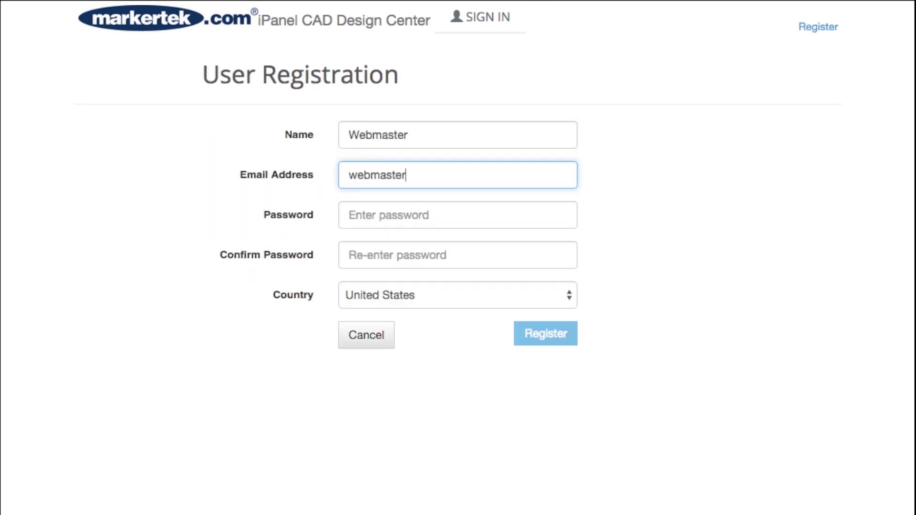
pyautogui.press('Tab')
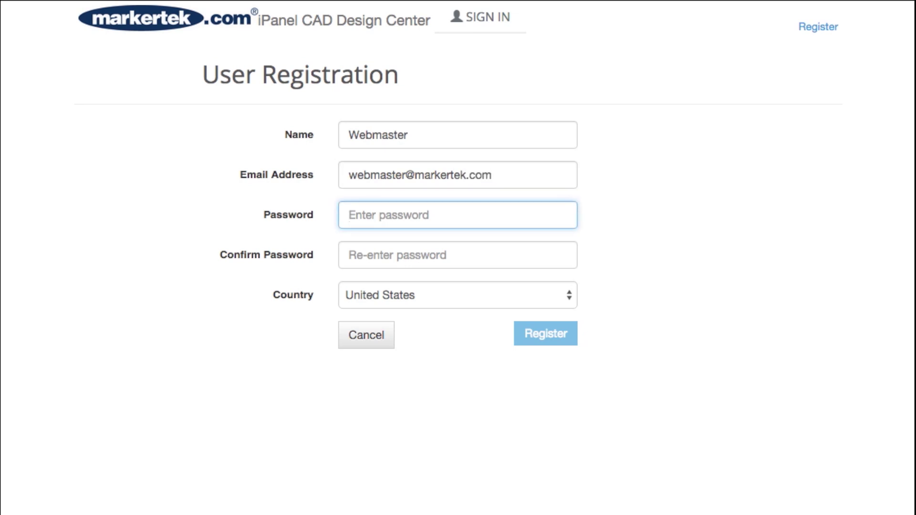
pyautogui.write('•••••••••••')
pyautogui.press('Tab')
pyautogui.write('•••••••••••')
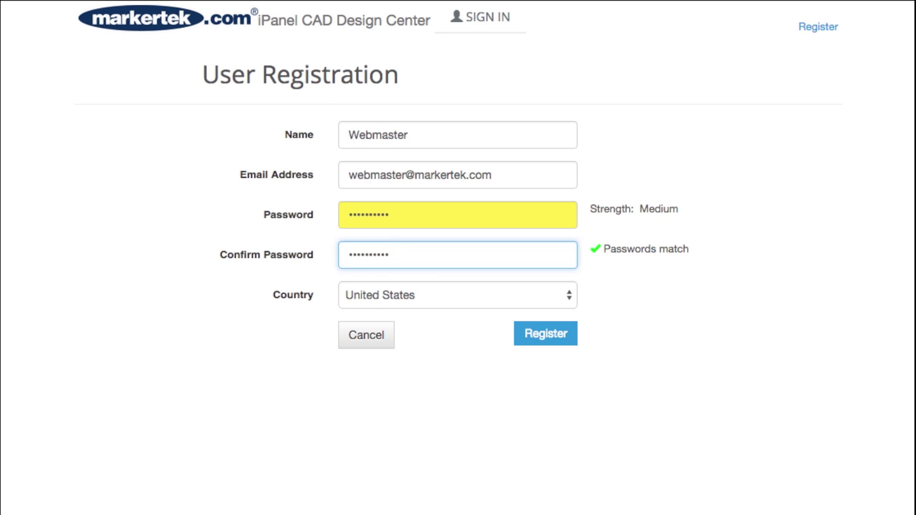
pyautogui.press('Tab')
pyautogui.click(538, 334)
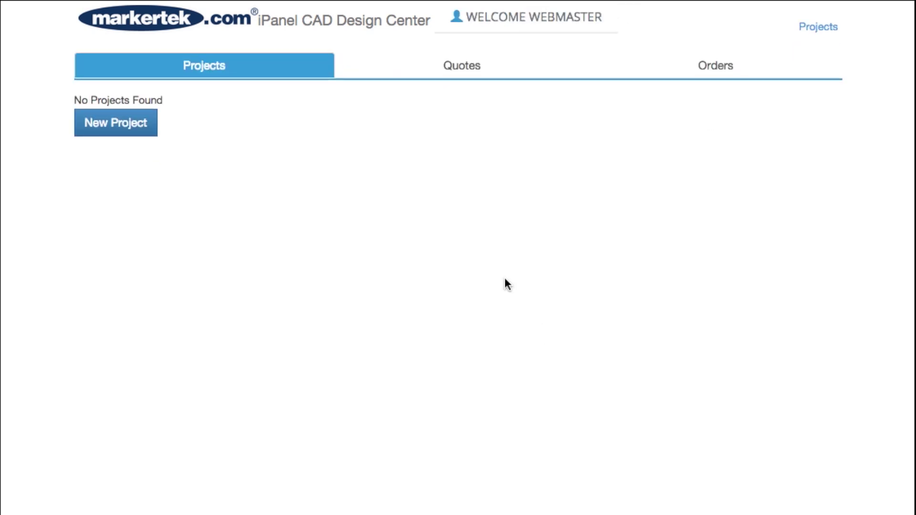
# Add a new project named 'Recording Studio' with description 'Recording Studio I/O'
pyautogui.click(125, 123)
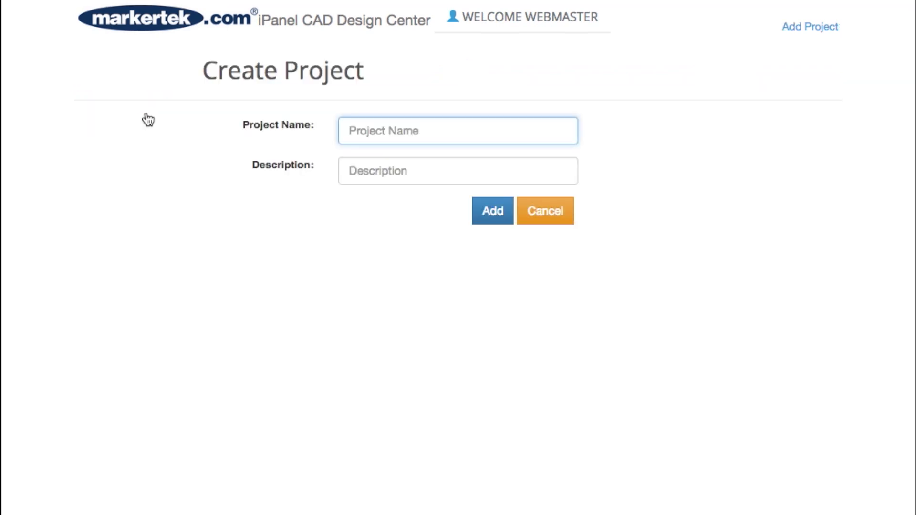
pyautogui.write('Reco')
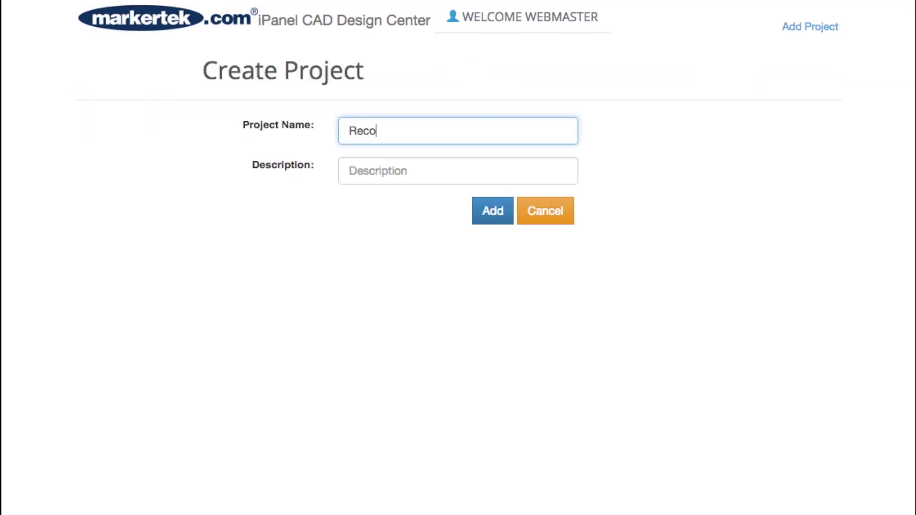
pyautogui.write('rding Studio')
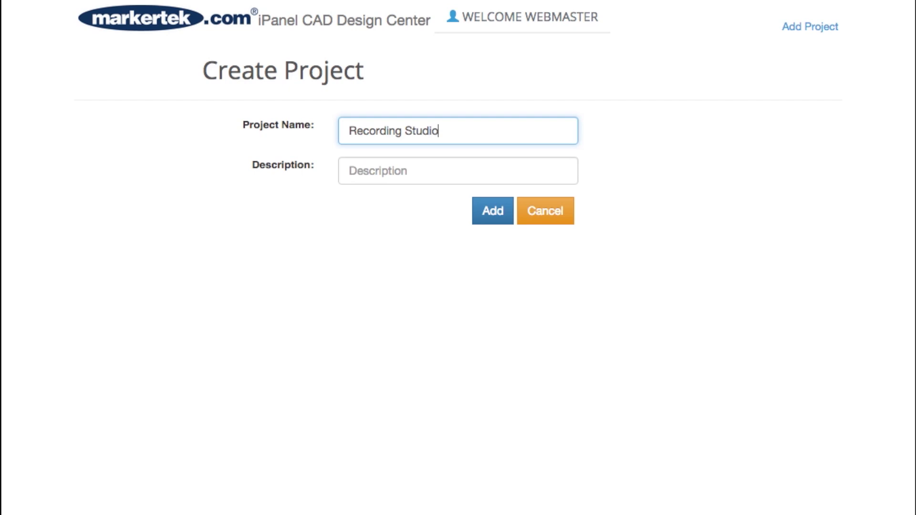
pyautogui.click(349, 171)
pyautogui.write('Recording Studio I/O')
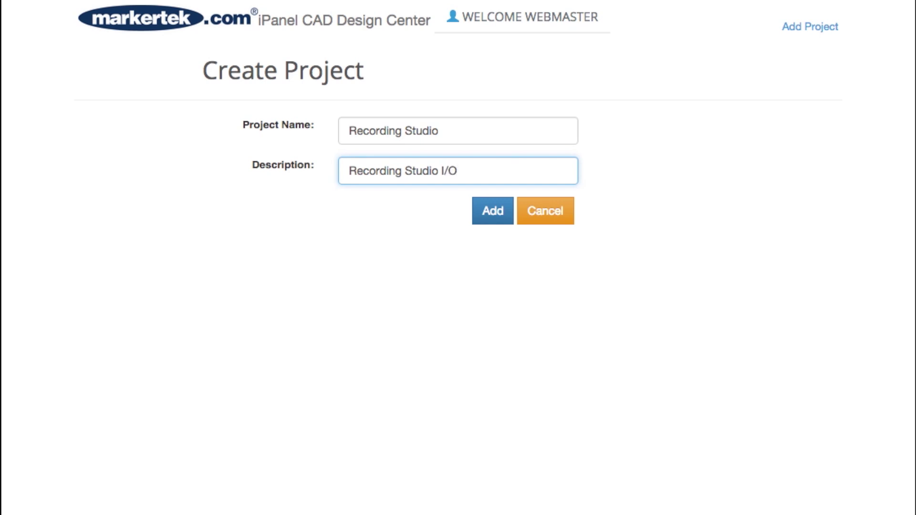
pyautogui.click(488, 211)
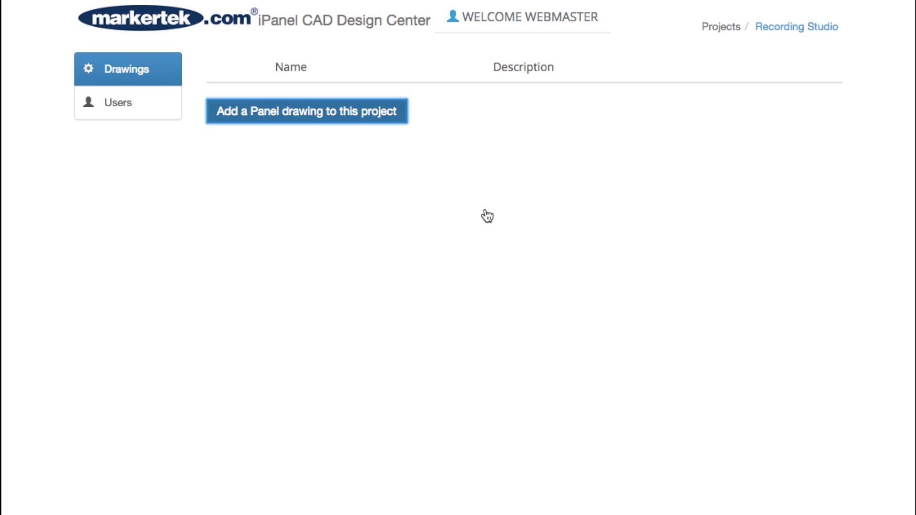
# Add a panel drawing 'Vocal Booth' with description 'Vocal Booth I/O' to the project
pyautogui.click(375, 119)
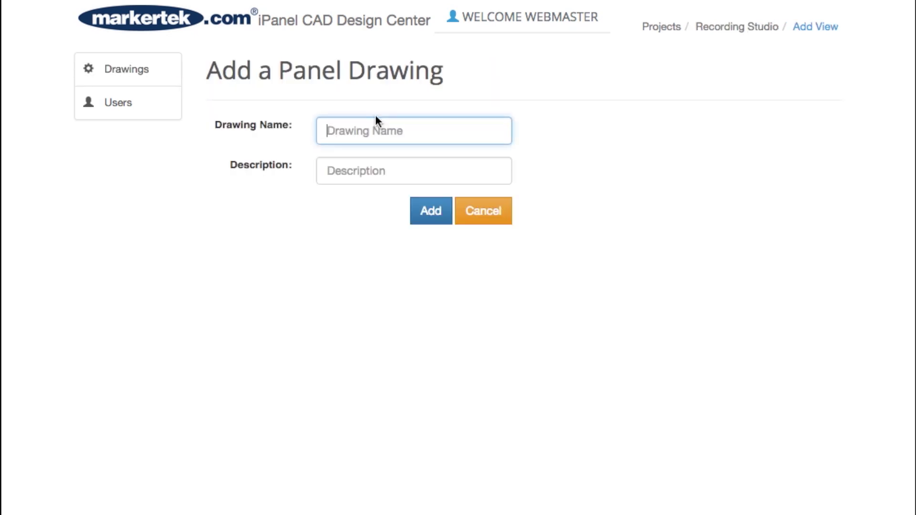
pyautogui.write('Vocal Booth')
pyautogui.press('Tab')
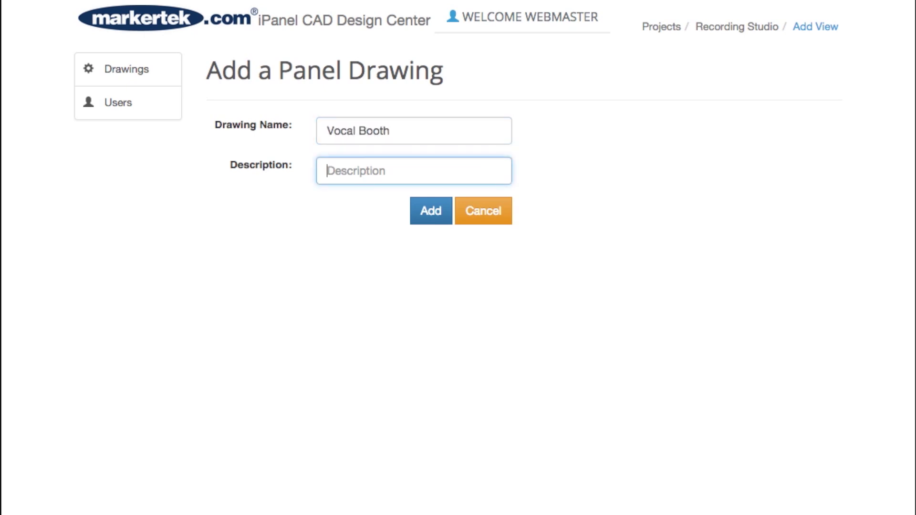
pyautogui.write('Vocal Booth I/O')
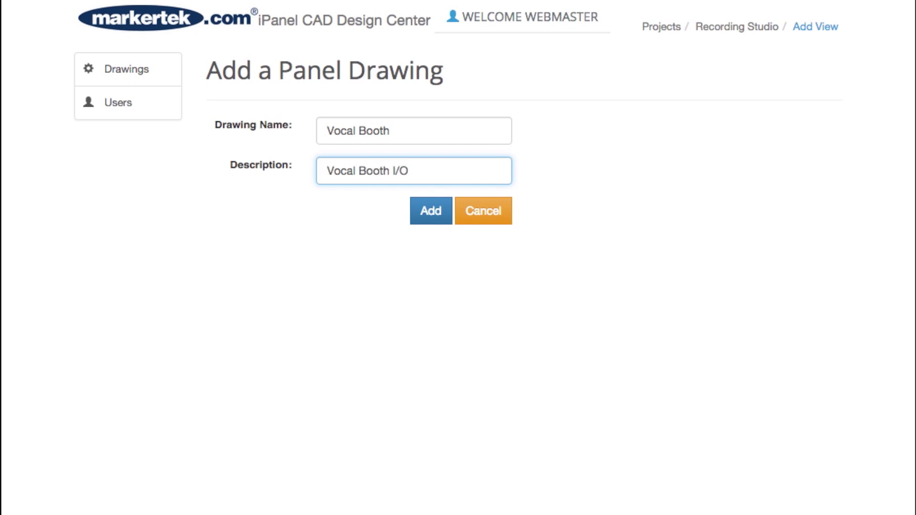
pyautogui.click(420, 211)
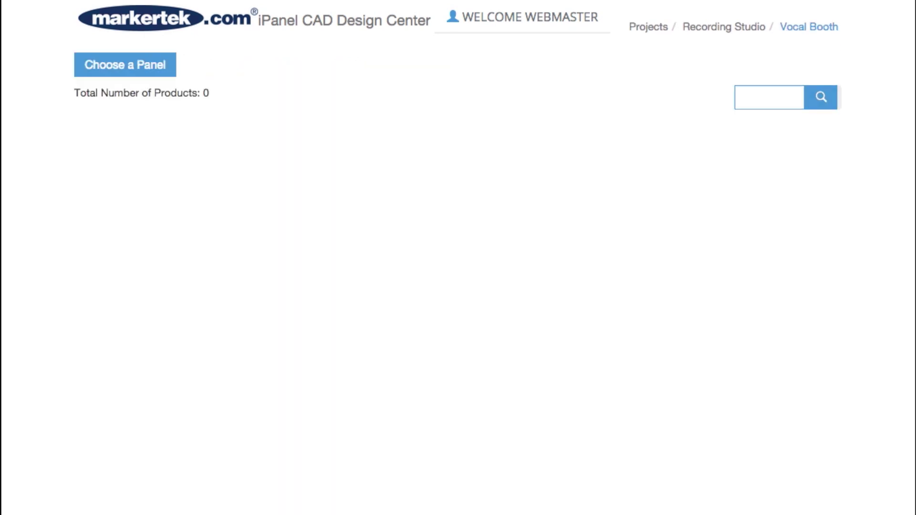
# Open the panel catalogue and browse its manufacturer, type, colour, material and finish filters
pyautogui.click(149, 67)
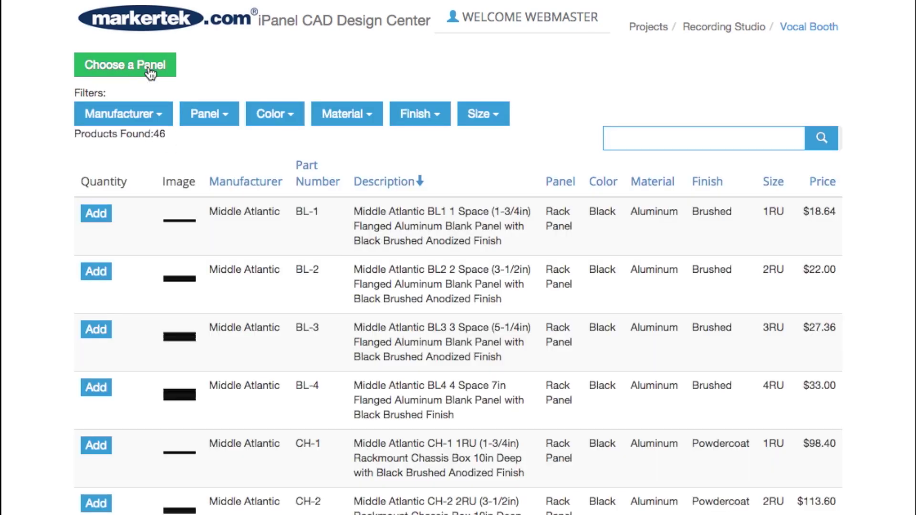
pyautogui.click(153, 117)
pyautogui.click(153, 117)
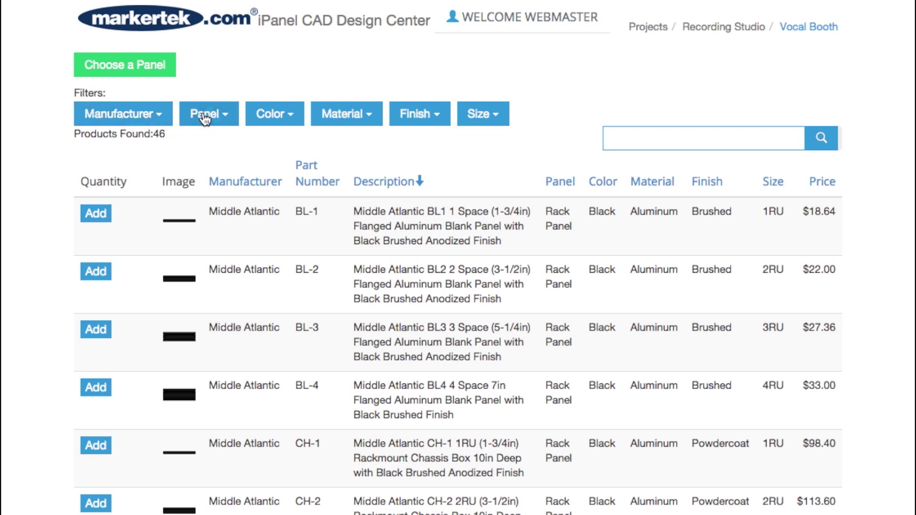
pyautogui.click(219, 117)
pyautogui.click(289, 114)
pyautogui.click(368, 119)
pyautogui.click(366, 120)
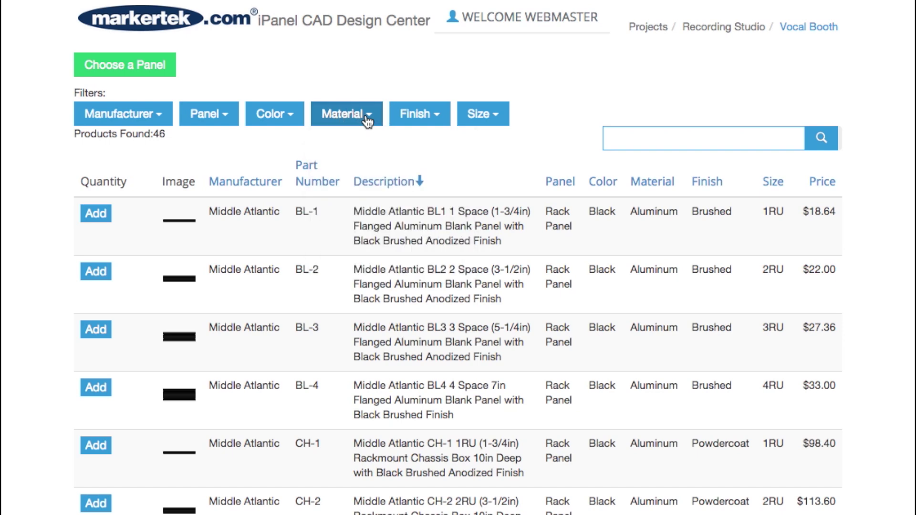
pyautogui.click(437, 117)
pyautogui.click(437, 117)
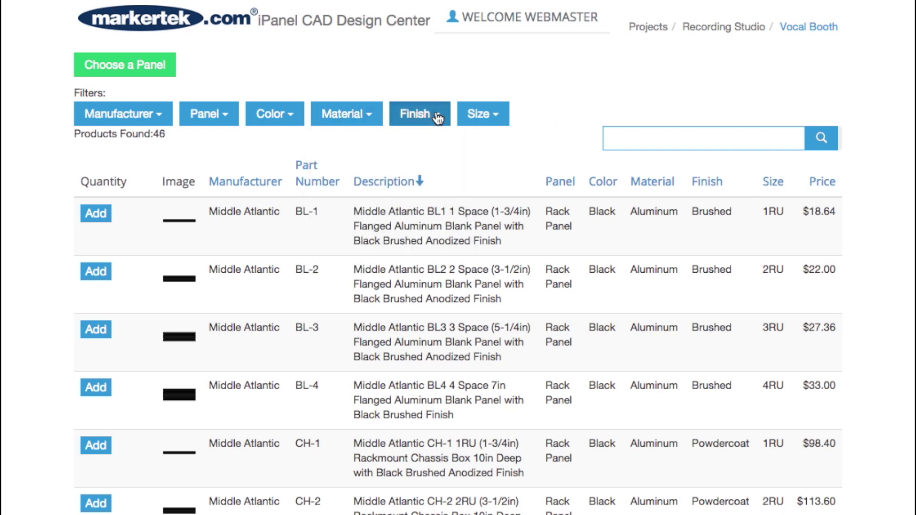
# Filter to 1 Gang black plates and choose the TecNec WP1A-B black anodized aluminum plate
pyautogui.click(491, 115)
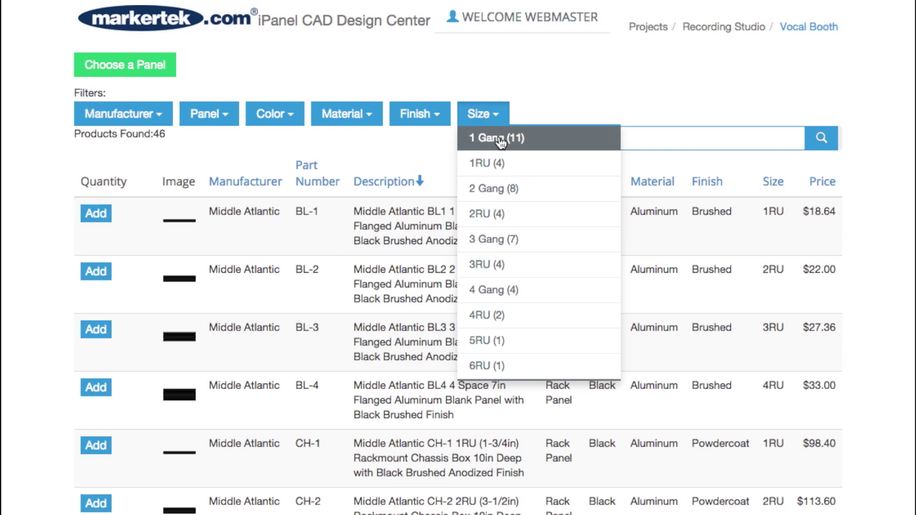
pyautogui.click(500, 139)
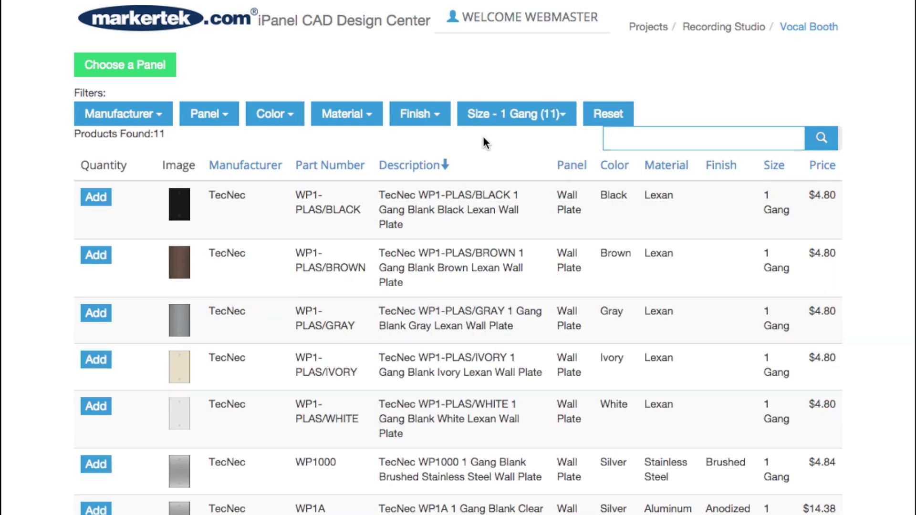
pyautogui.click(289, 122)
pyautogui.click(279, 136)
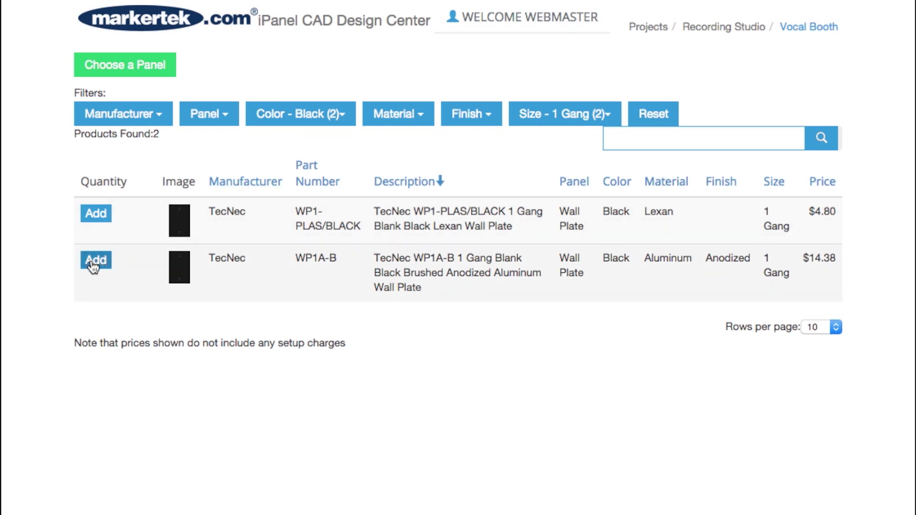
pyautogui.click(95, 261)
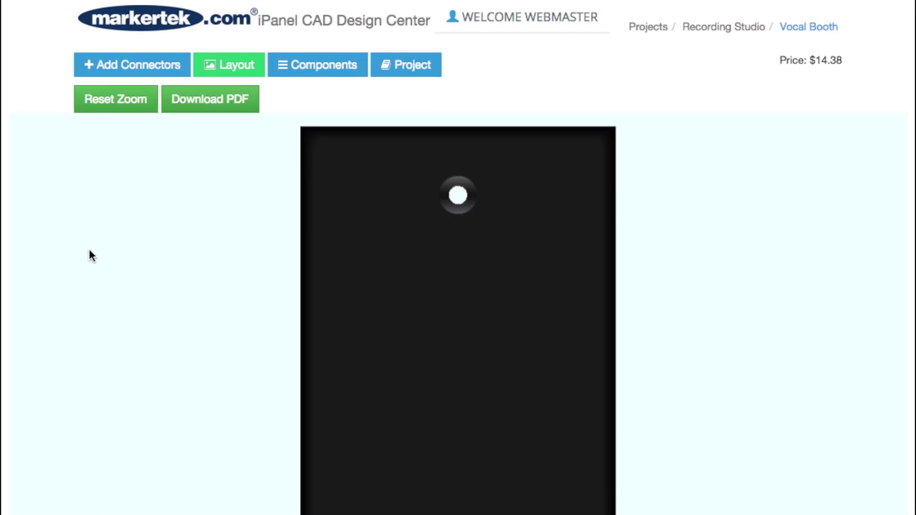
# Filter connectors to 1/4 inch and add one Neutrik NJ3FP6C-BG black-shell jack to the plate
pyautogui.click(155, 78)
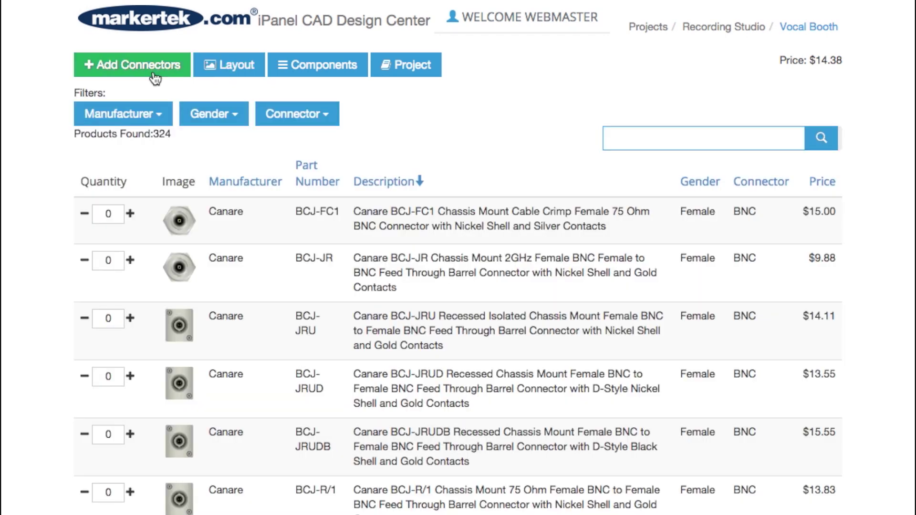
pyautogui.click(162, 121)
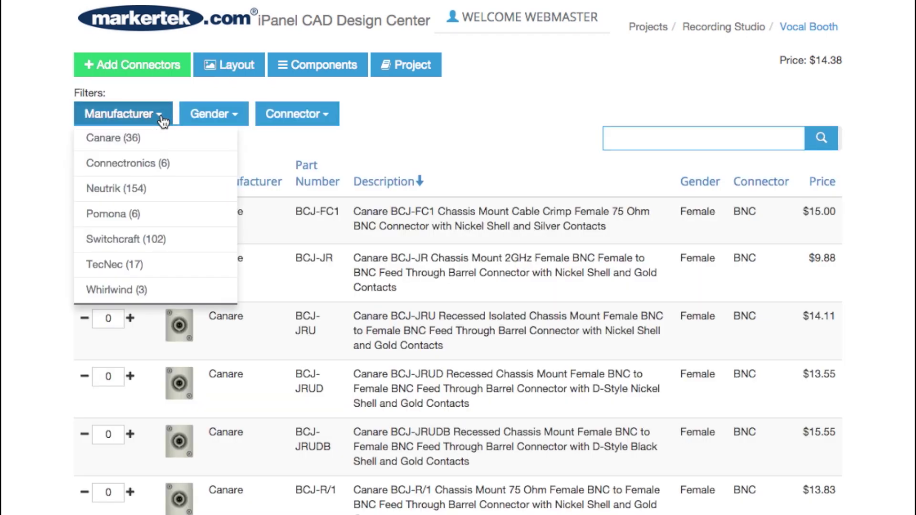
pyautogui.click(237, 115)
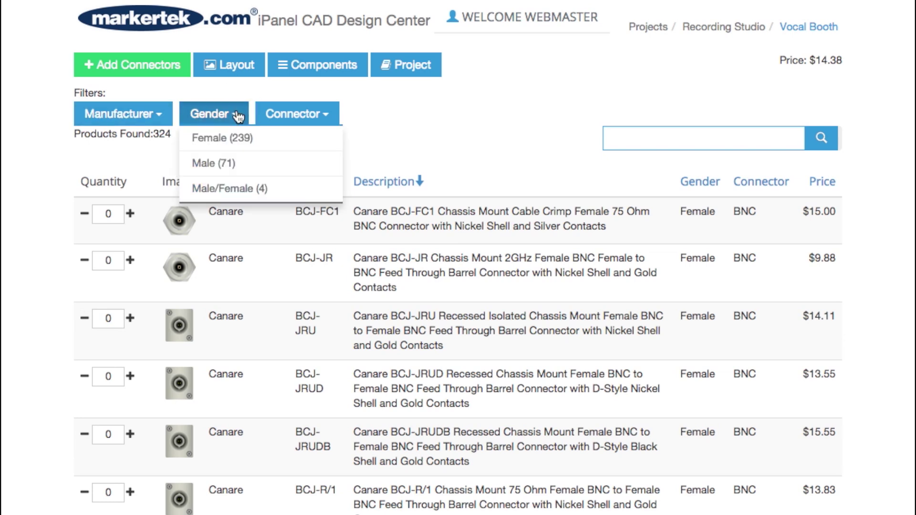
pyautogui.click(237, 116)
pyautogui.click(325, 118)
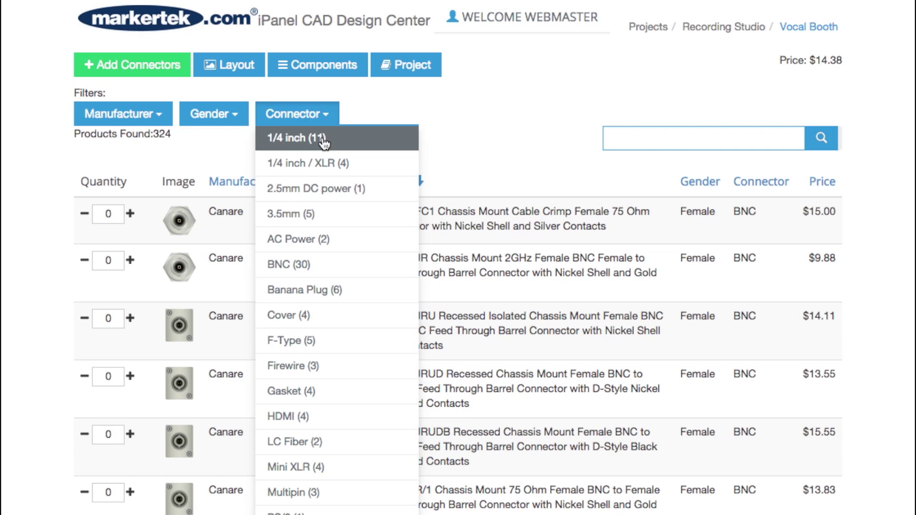
pyautogui.click(325, 139)
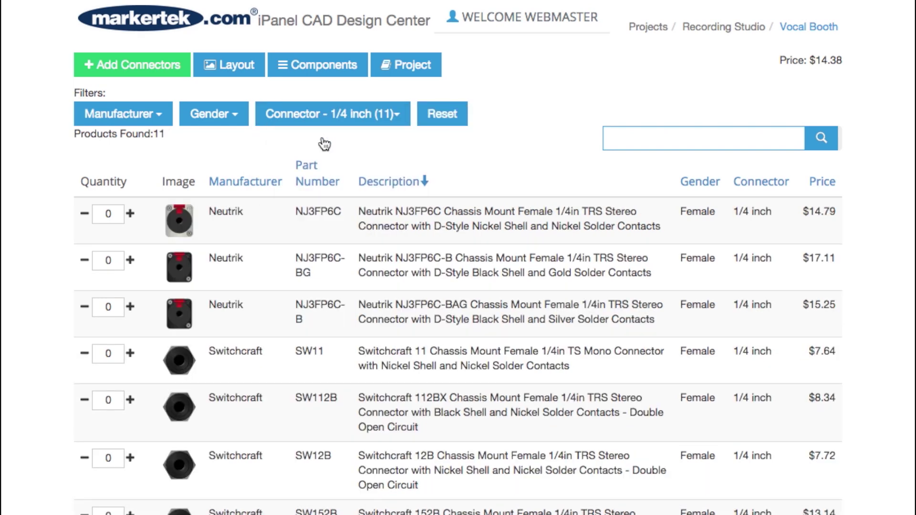
pyautogui.click(131, 261)
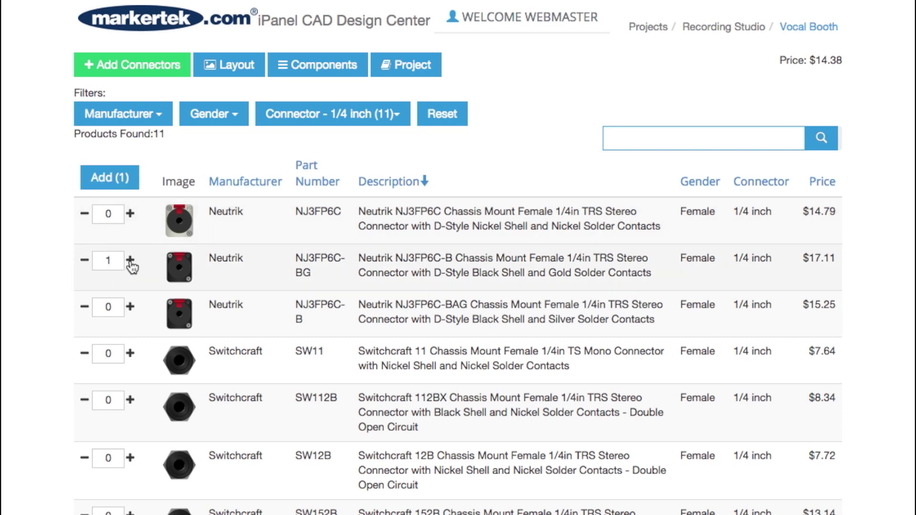
pyautogui.click(108, 178)
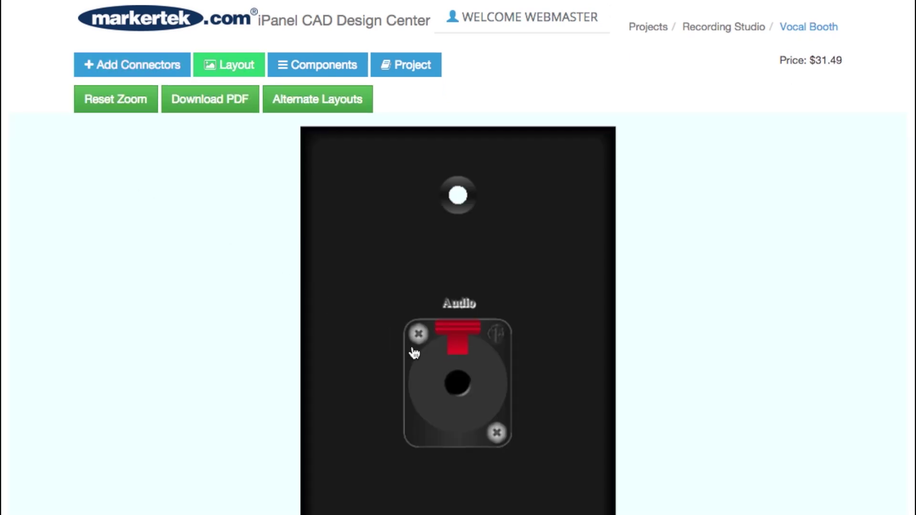
# Drag the 1/4in jack up toward the plate's top and change its engraving to 'Headphones'
pyautogui.click(437, 371)
pyautogui.moveTo(436, 371); pyautogui.dragTo(436, 275)
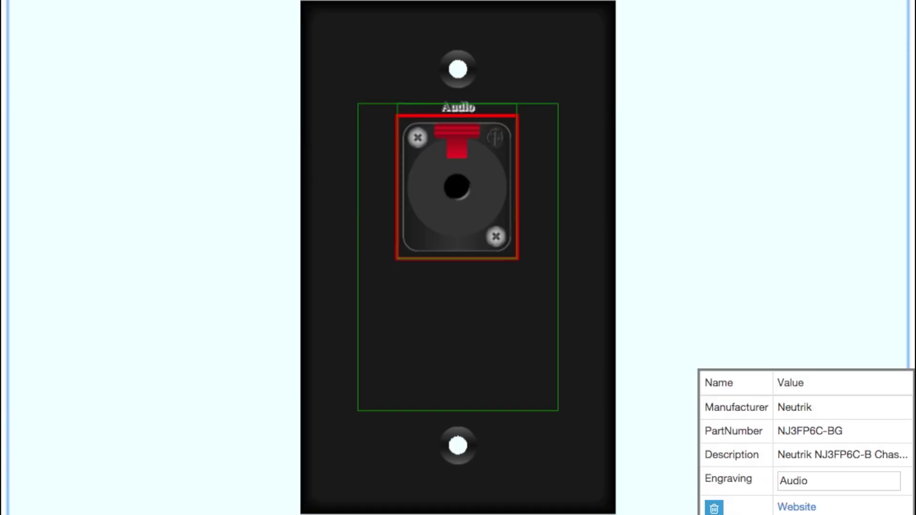
pyautogui.doubleClick(800, 481)
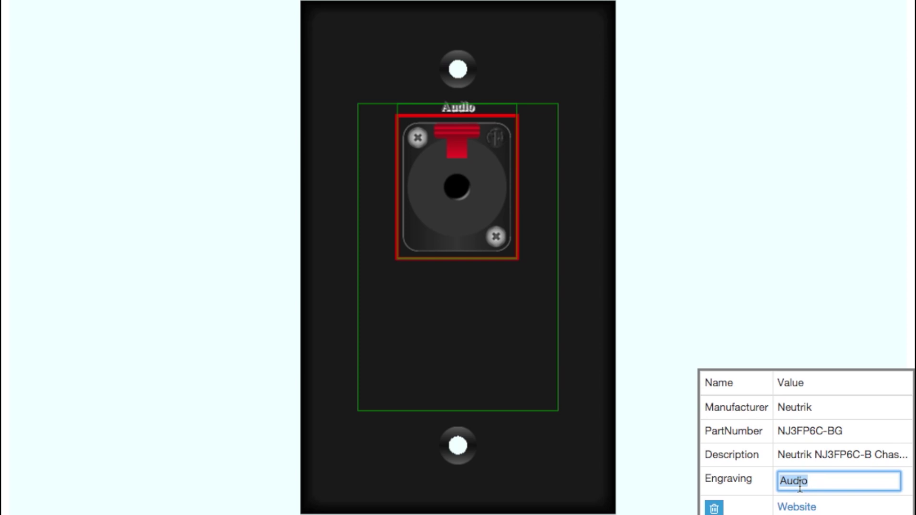
pyautogui.write('Headphones')
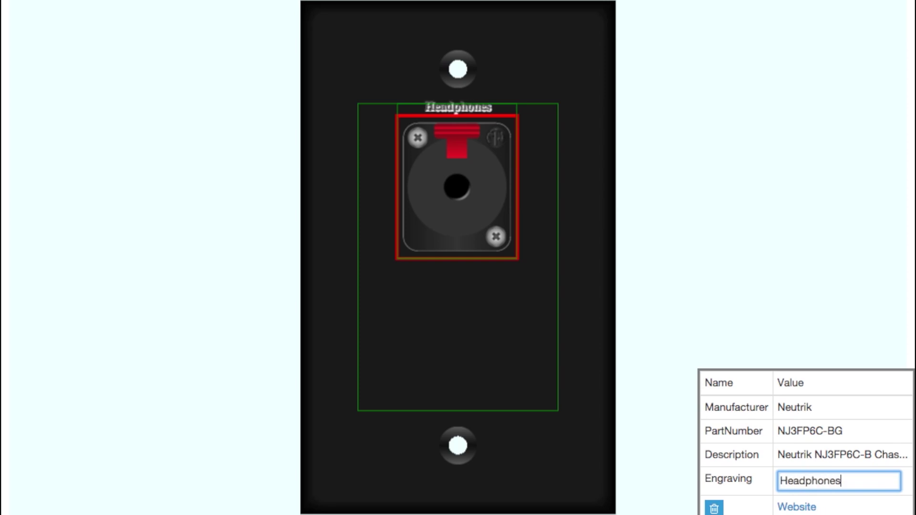
pyautogui.scroll(3, 504, 98)
# Rotate the Headphones jack to 270 degrees and nudge it slightly upward
pyautogui.click(505, 100)
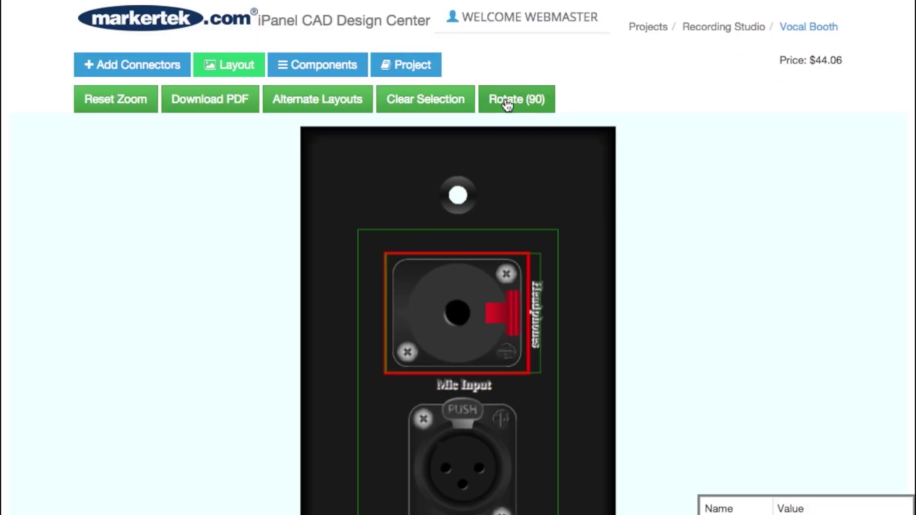
pyautogui.click(507, 101)
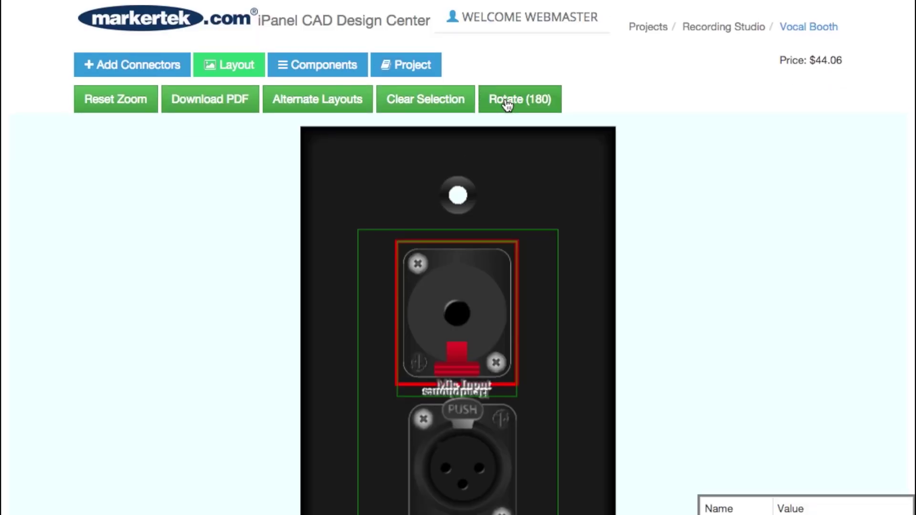
pyautogui.click(507, 101)
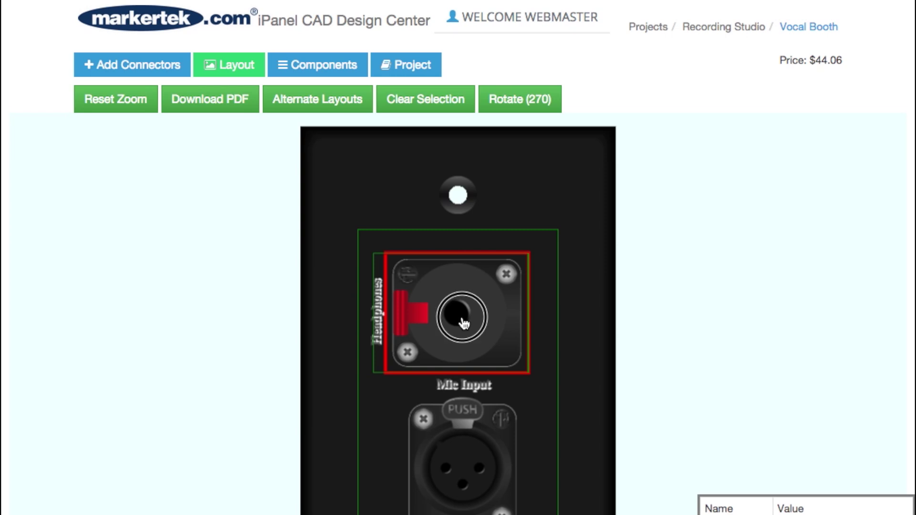
pyautogui.moveTo(467, 321); pyautogui.dragTo(463, 300)
# Rotate the Mic Input XLR 90 degrees, then clear the selection
pyautogui.click(455, 430)
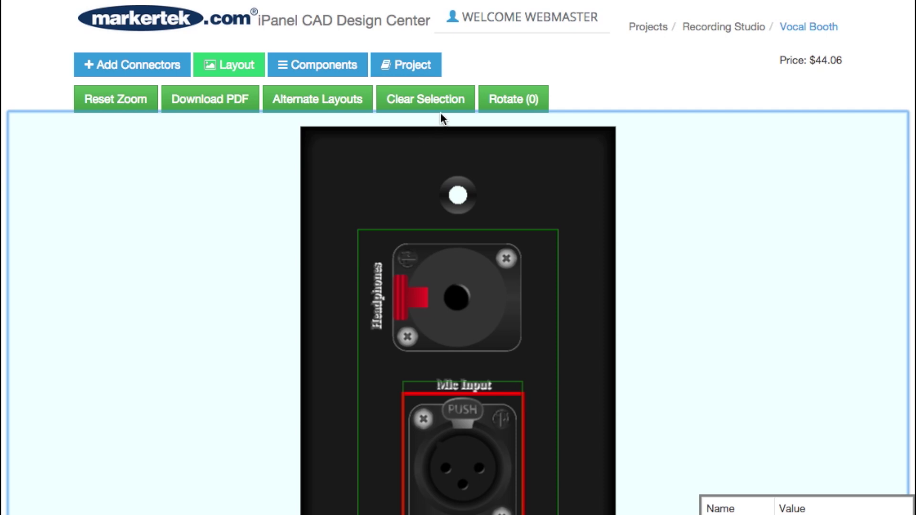
pyautogui.click(503, 99)
pyautogui.click(457, 97)
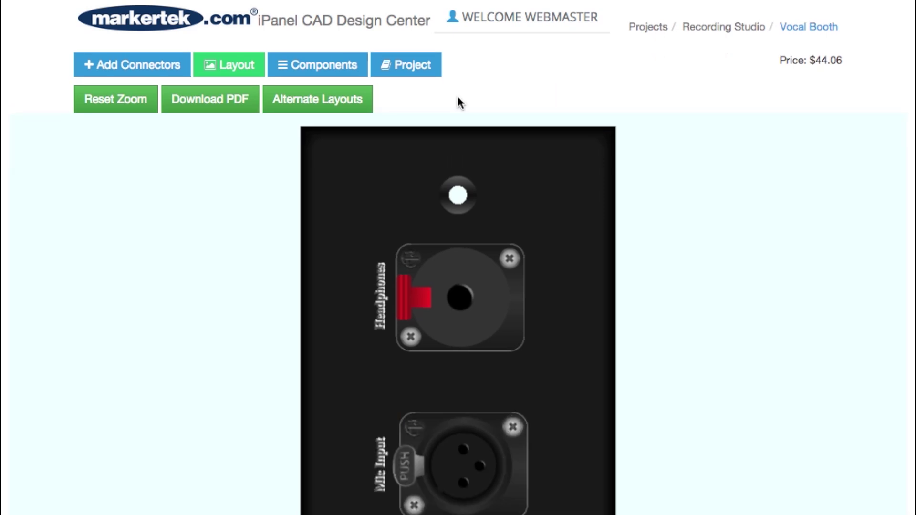
pyautogui.click(334, 72)
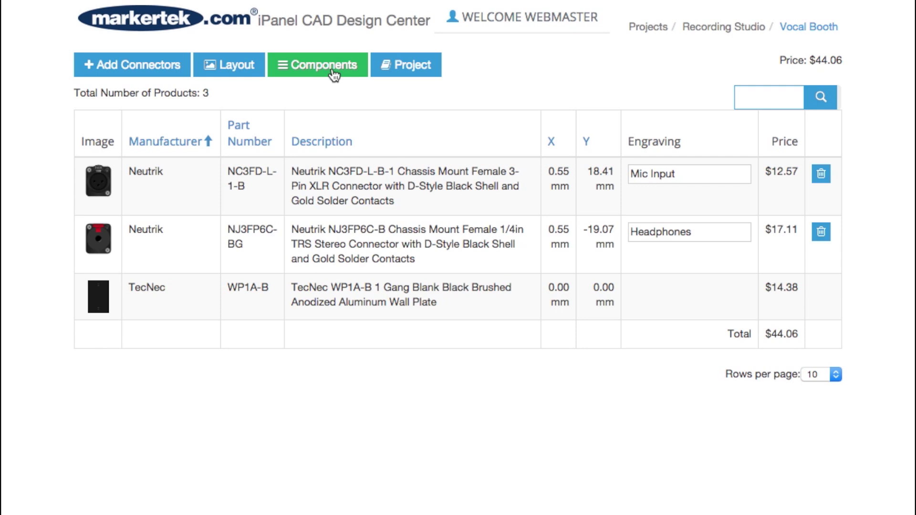
pyautogui.click(231, 66)
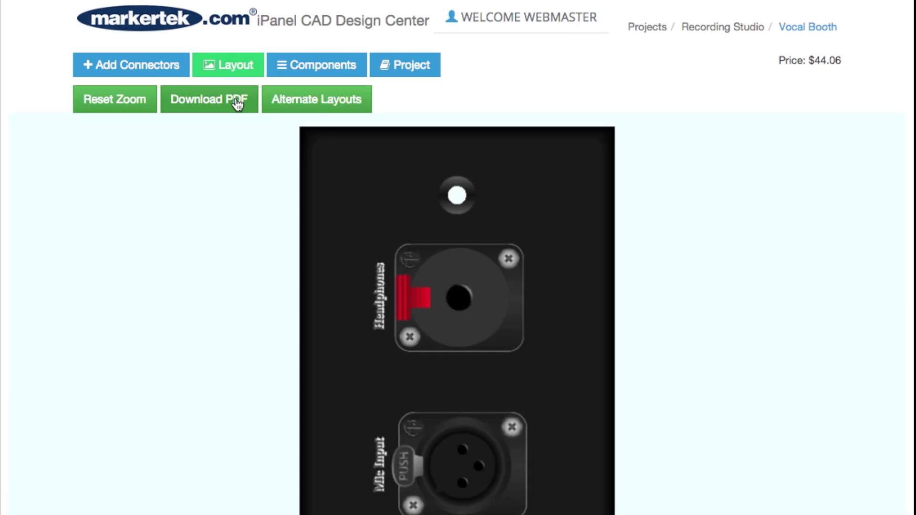
# Download the Vocal Booth drawing PDF, scroll to its parts list, then return to the Recording Studio project
pyautogui.click(237, 101)
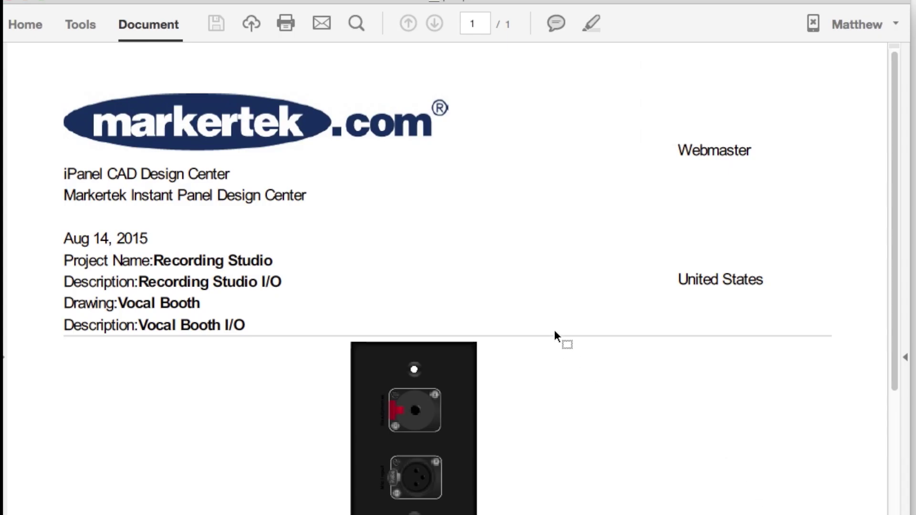
pyautogui.scroll(-5, 560, 331)
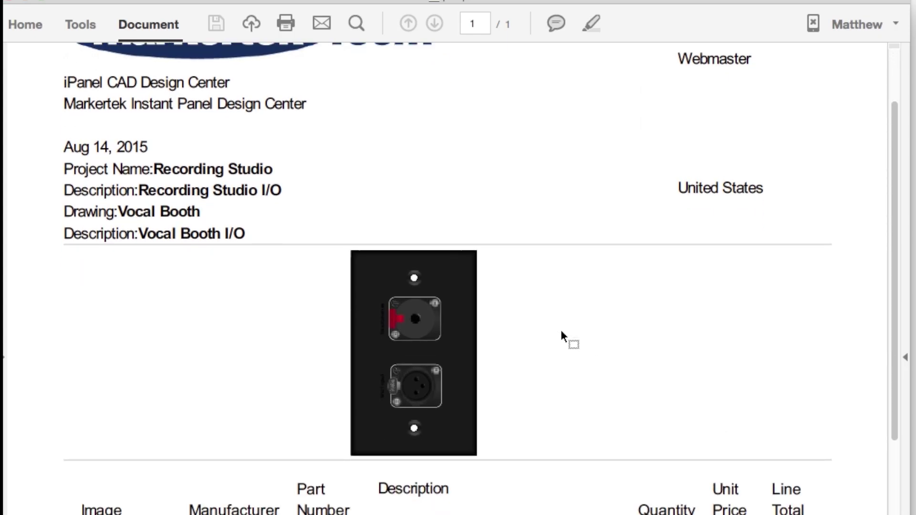
pyautogui.scroll(-3, 560, 330)
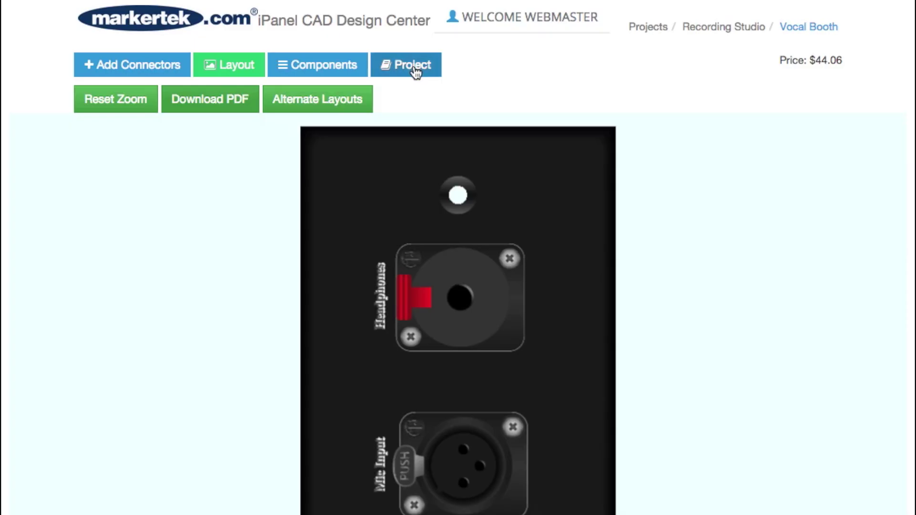
pyautogui.click(414, 67)
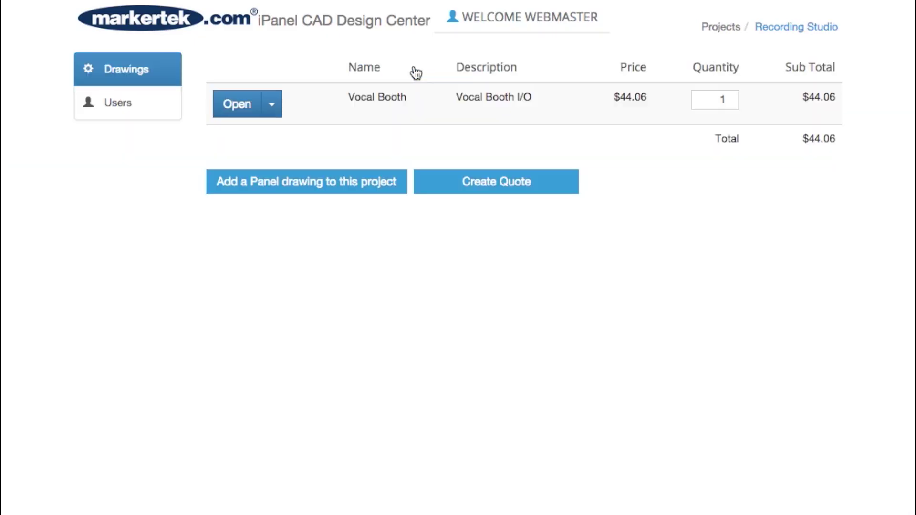
# Start a quote with reference 'Vocal Booth' and comment 'Please add engraving text above the connectors.'
pyautogui.click(457, 186)
pyautogui.write('Vocal Bo')
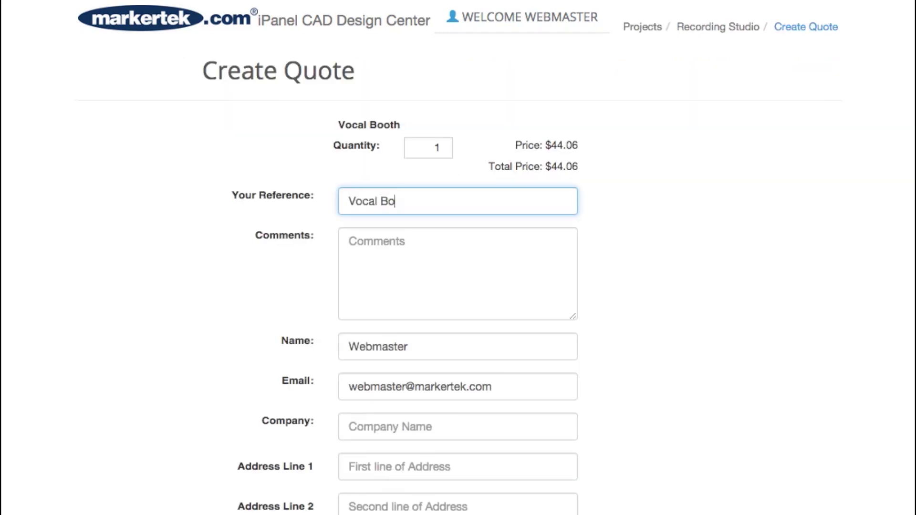
pyautogui.write('oth')
pyautogui.click(349, 241)
pyautogui.write('Please ')
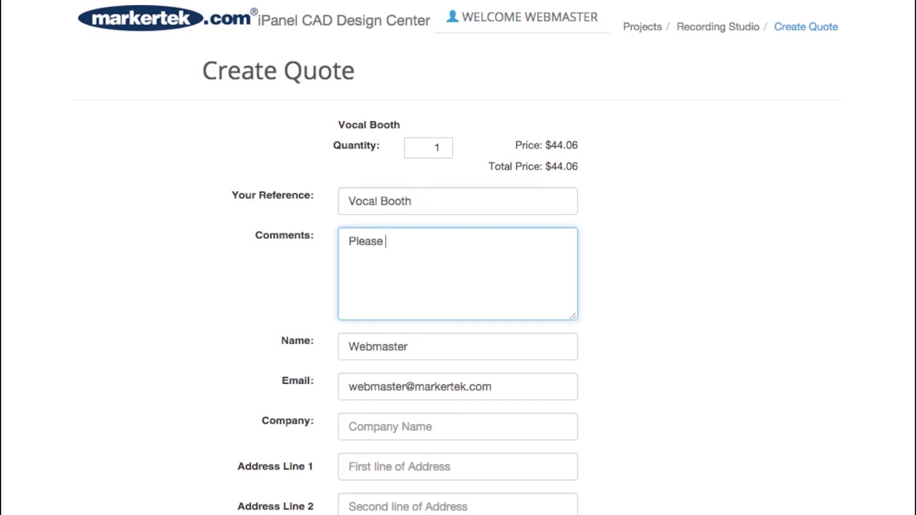
pyautogui.write('add engraving text above th')
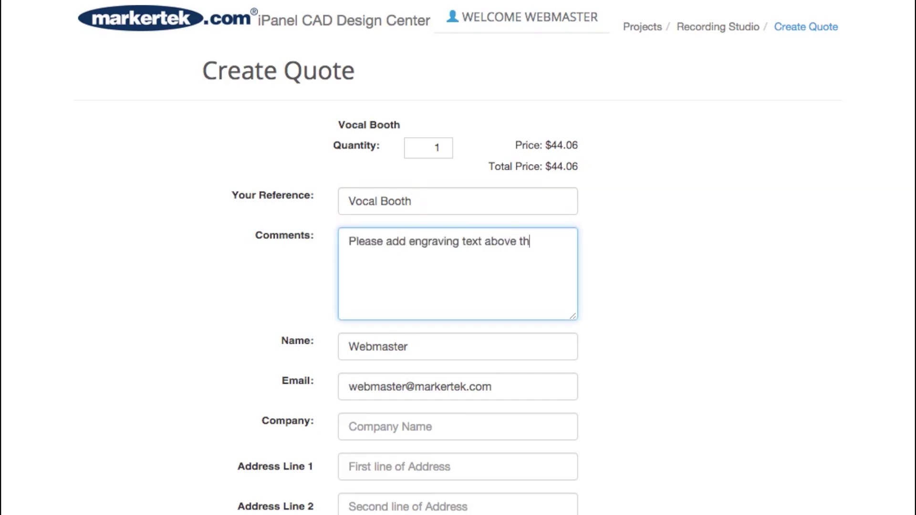
pyautogui.write('e connectors.')
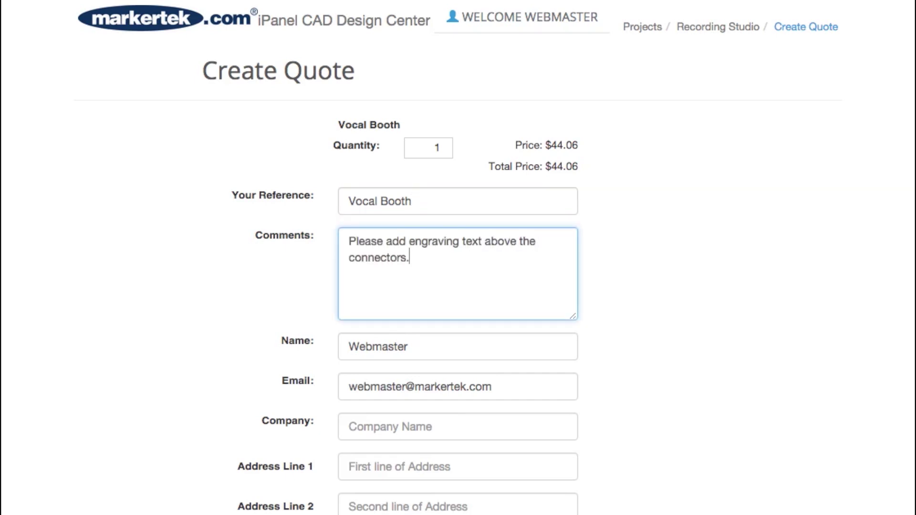
# Fill in the company name, street address, city/state, ZIP code and phone number, and submit the quote
pyautogui.click(370, 421)
pyautogui.scroll(-3, 371, 423)
pyautogui.write('Markertek Video Supply')
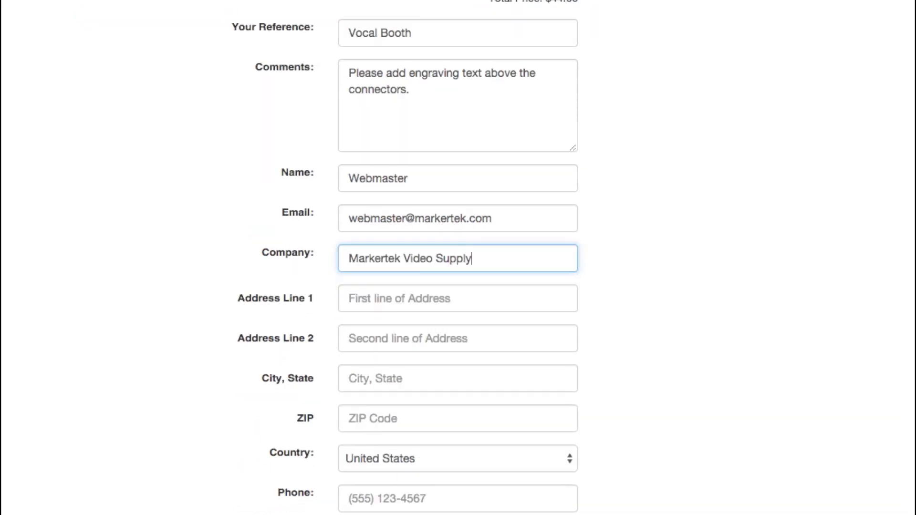
pyautogui.press('Tab')
pyautogui.write('1 Tower Drive')
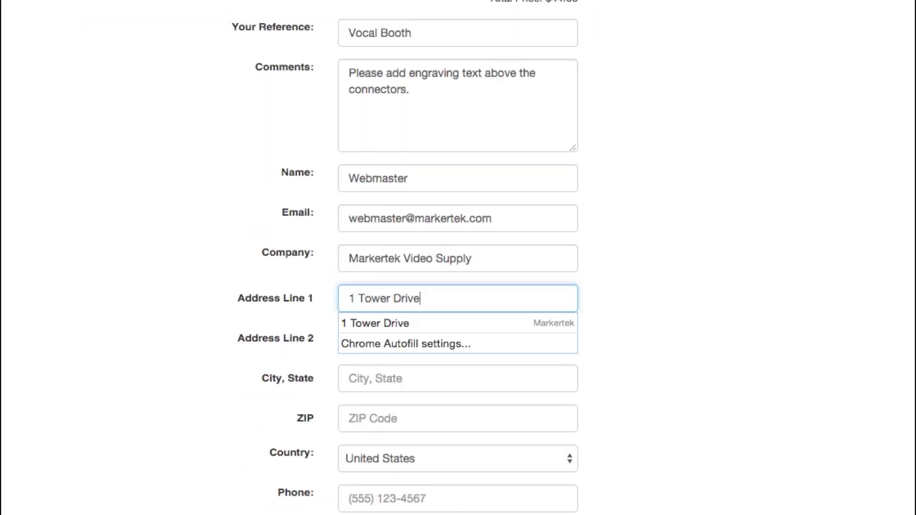
pyautogui.press('Tab')
pyautogui.press('Tab')
pyautogui.write('Saugerties,')
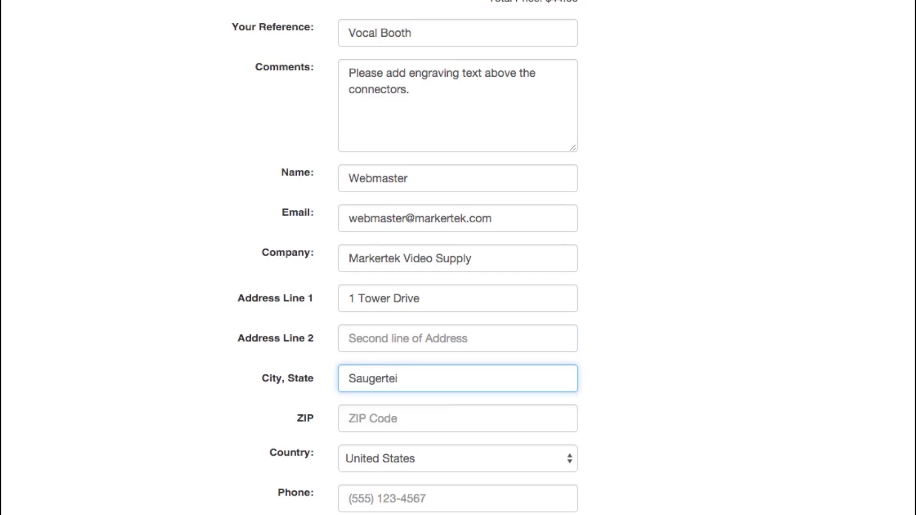
pyautogui.write(' NY')
pyautogui.press('Tab')
pyautogui.write('12477')
pyautogui.press('Tab')
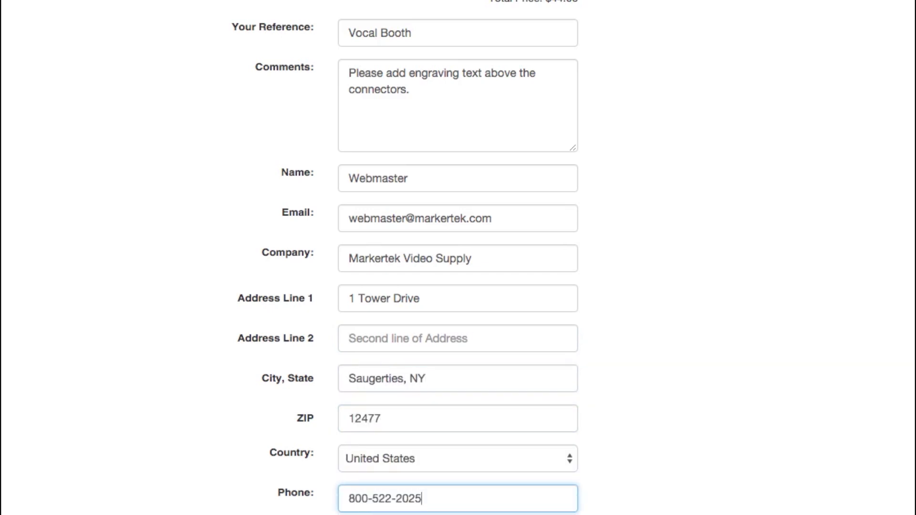
pyautogui.press('Tab')
pyautogui.press('Return')
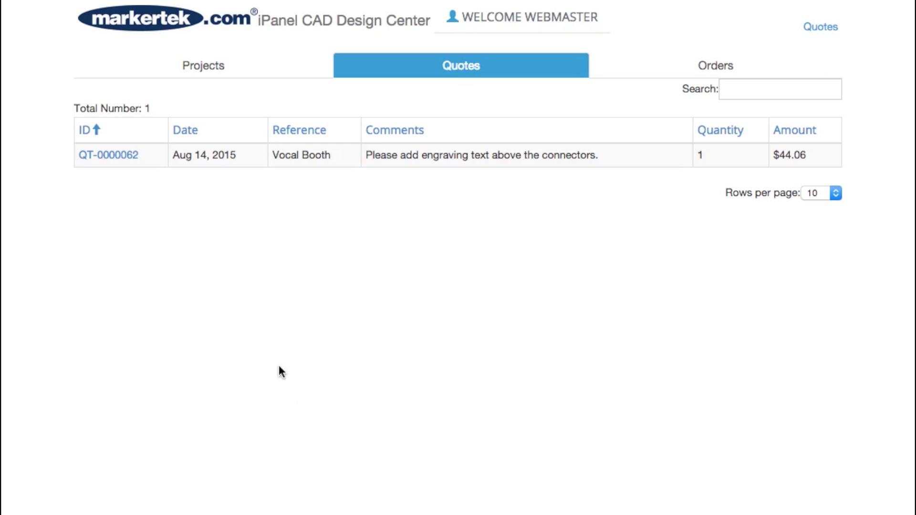
# Open the Vocal Booth quote ($44.06, Aug 14, 2015) to view its details and DWG/PDF downloads
pyautogui.click(120, 159)
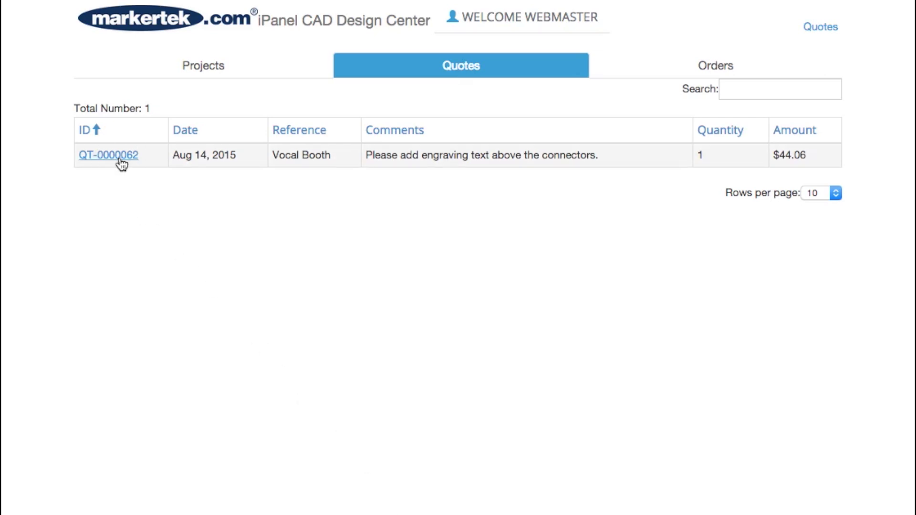